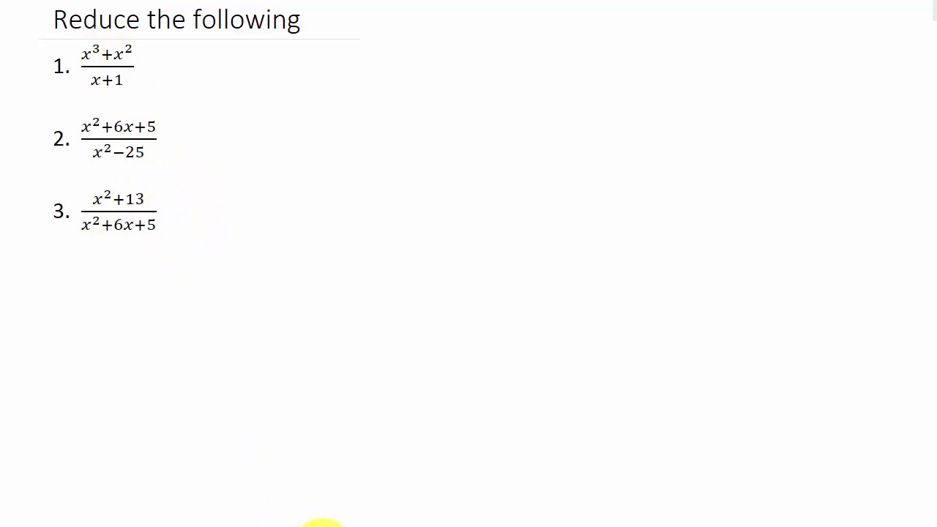
Step: In wxMaxima, enter and evaluate (x^3+x^2)/(x+1), which displays as (x^2+x^3)/(x+1)
left_click(322, 521)
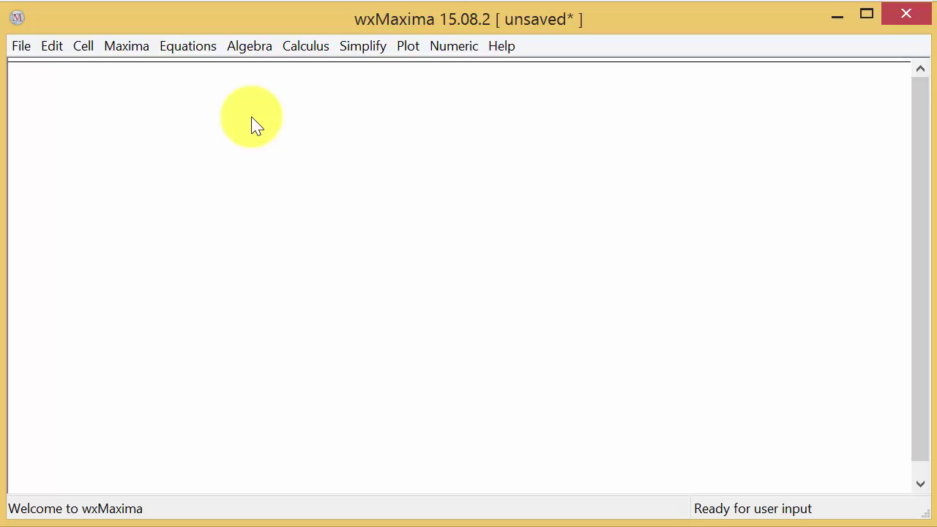
type("(")
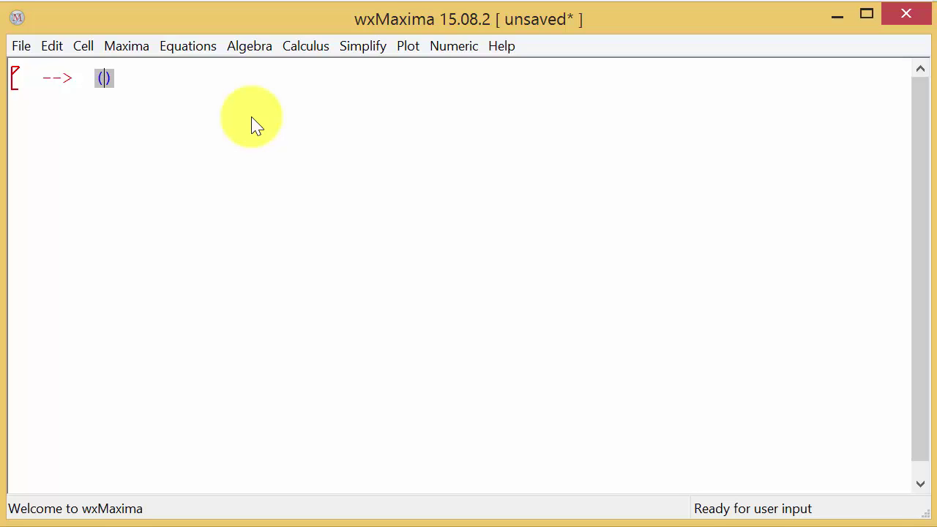
type("x^3")
type("+x^2")
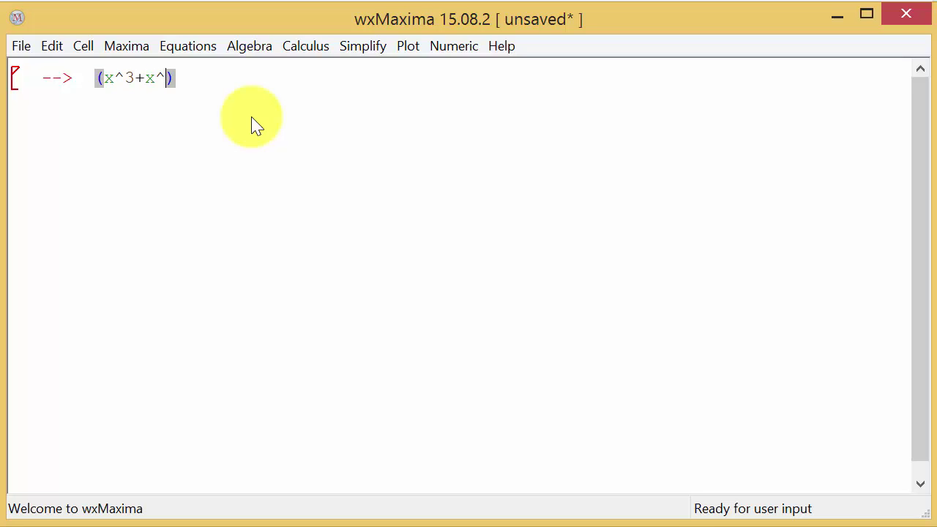
key("Right")
type("/(")
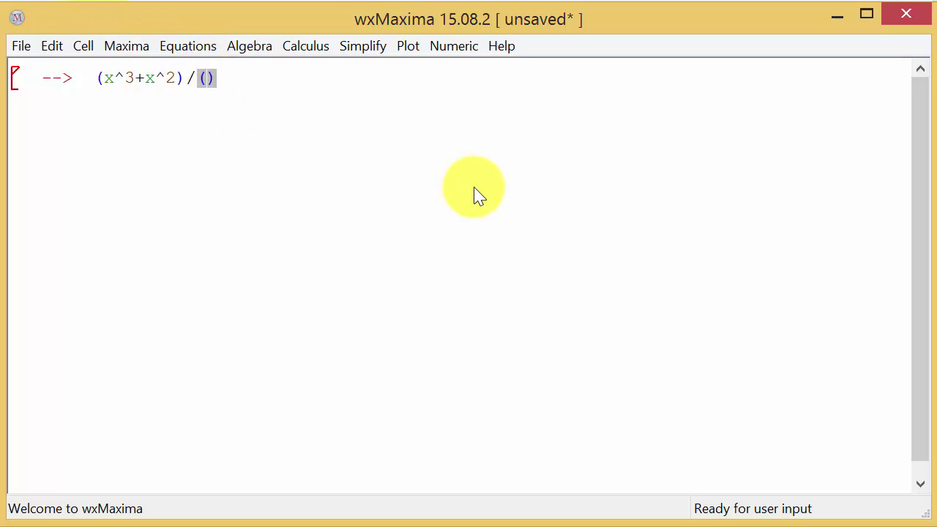
type("x+1")
key("shift+Return")
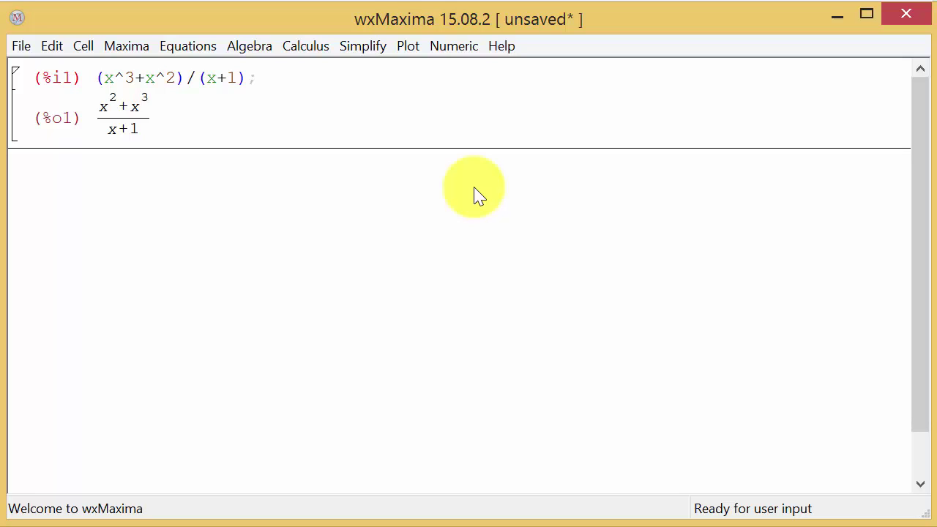
Step: Evaluate ratsimp(%) on the previous output, reducing it to x^2
type("rat")
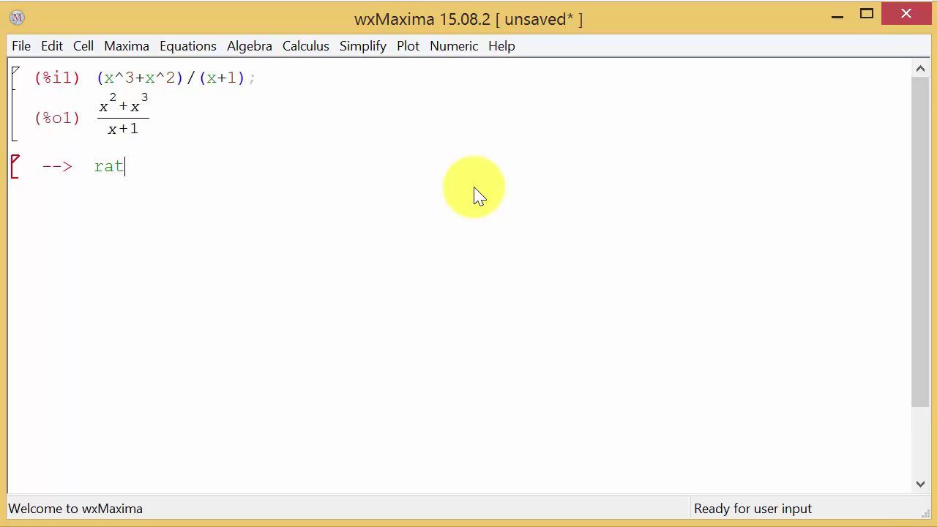
type("simp(")
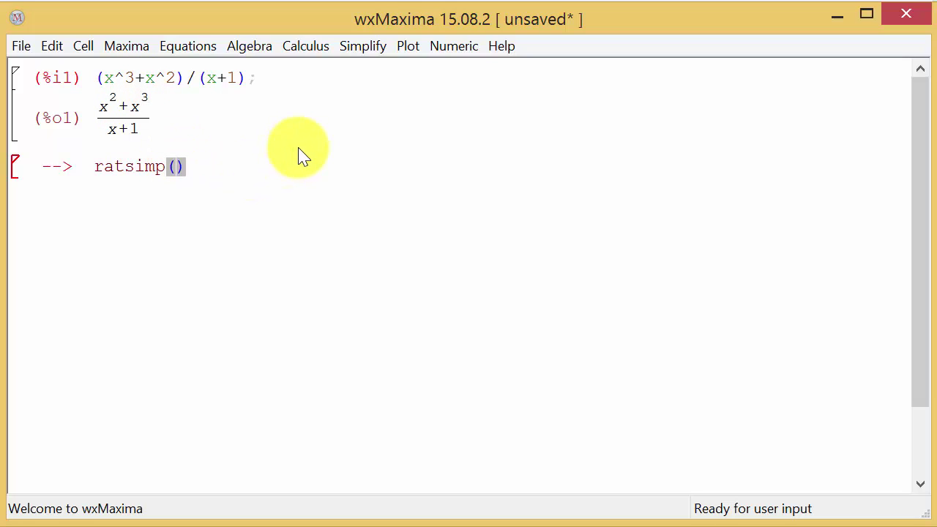
type("%")
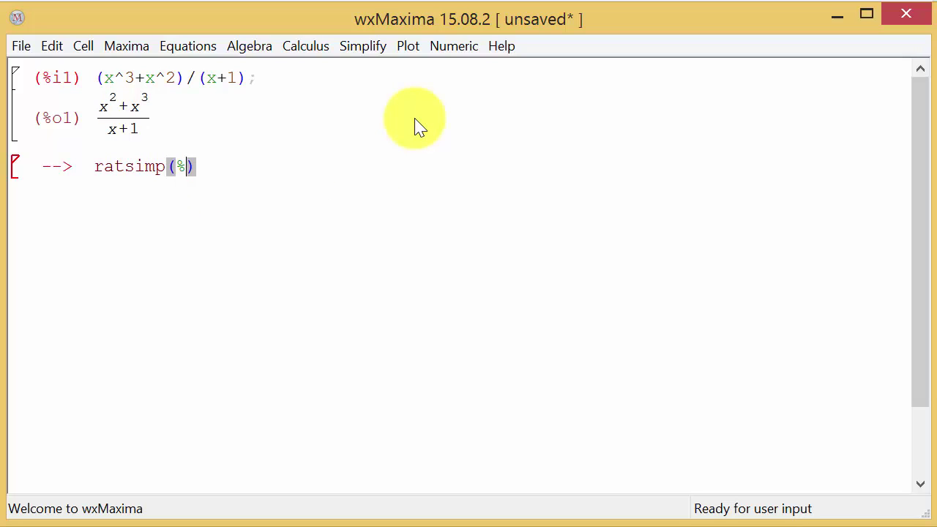
key("shift+Return")
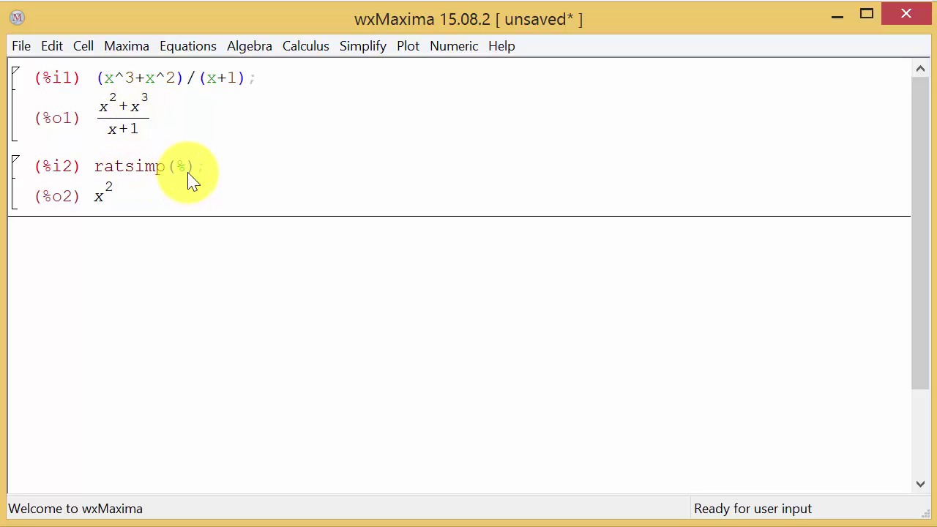
left_click(364, 48)
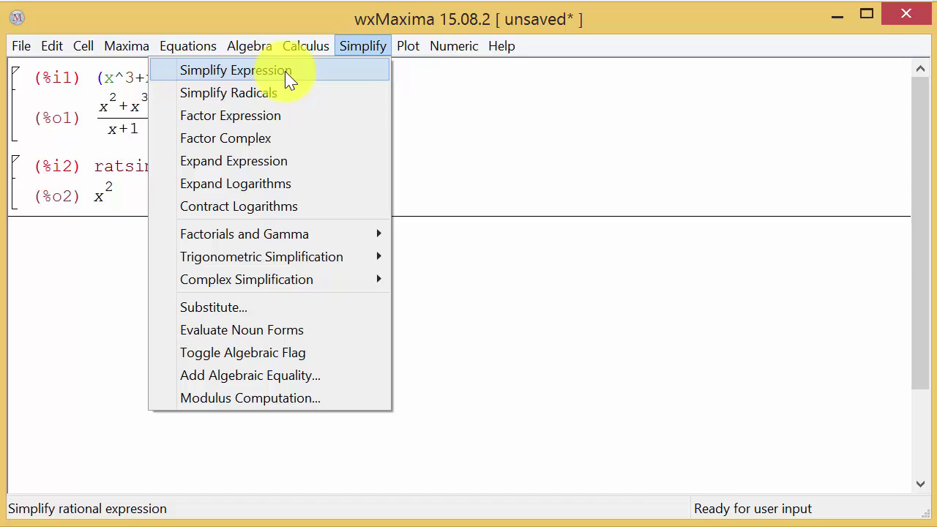
left_click(406, 157)
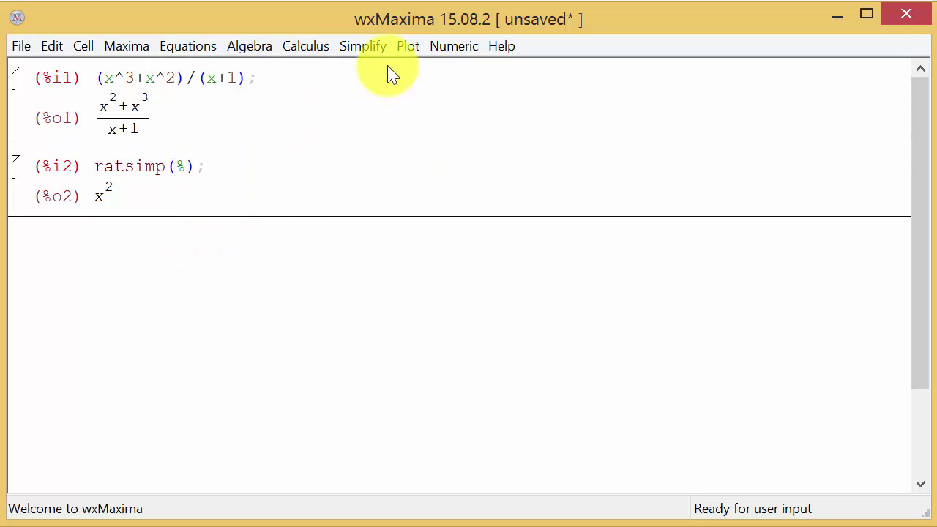
left_click(374, 48)
left_click(320, 74)
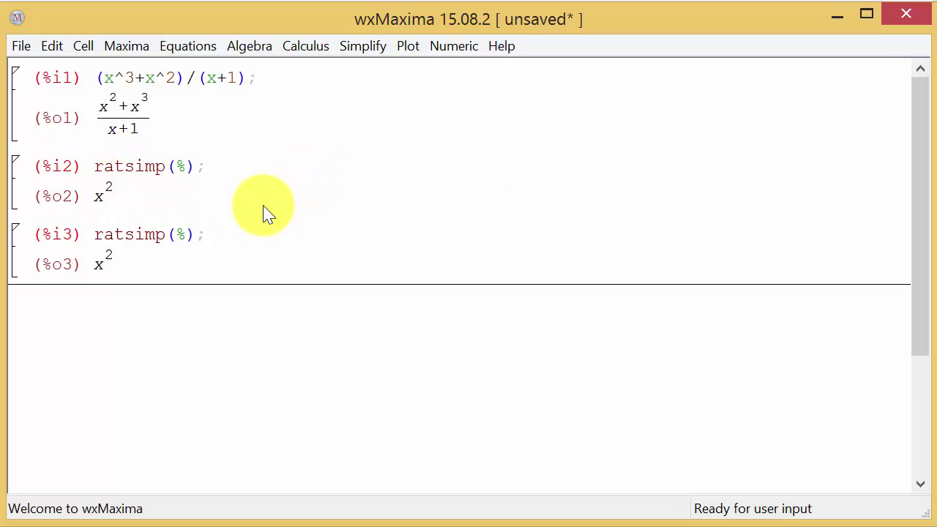
right_click(16, 259)
left_click(63, 339)
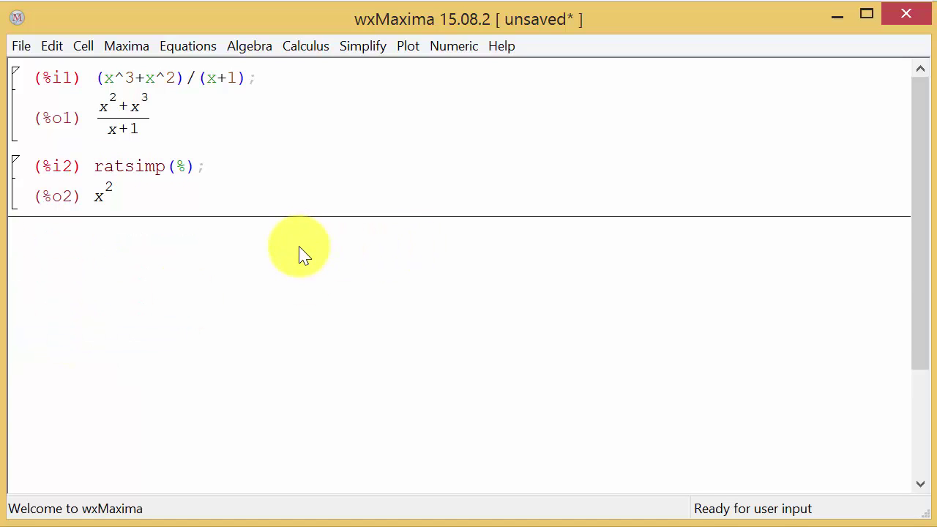
Step: Start a ratsimp cell with empty numerator and denominator parentheses
type("ratsimp")
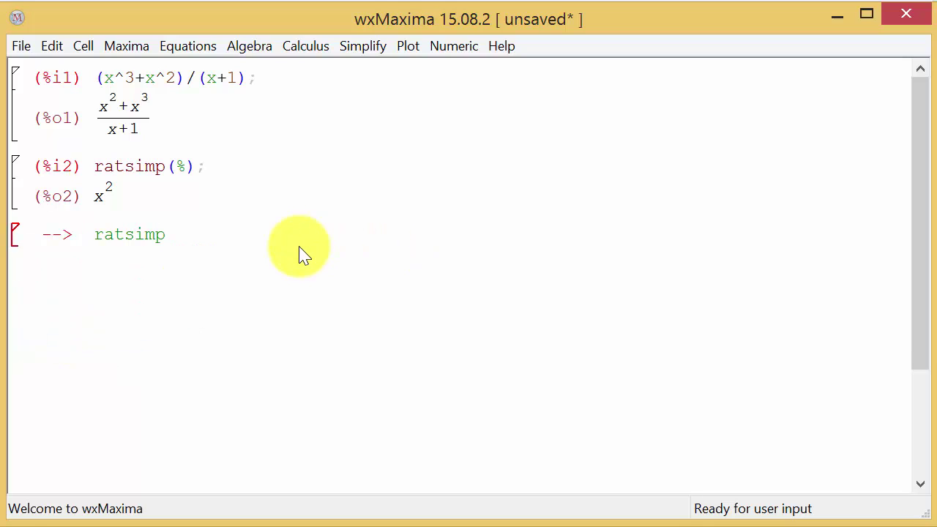
type("(")
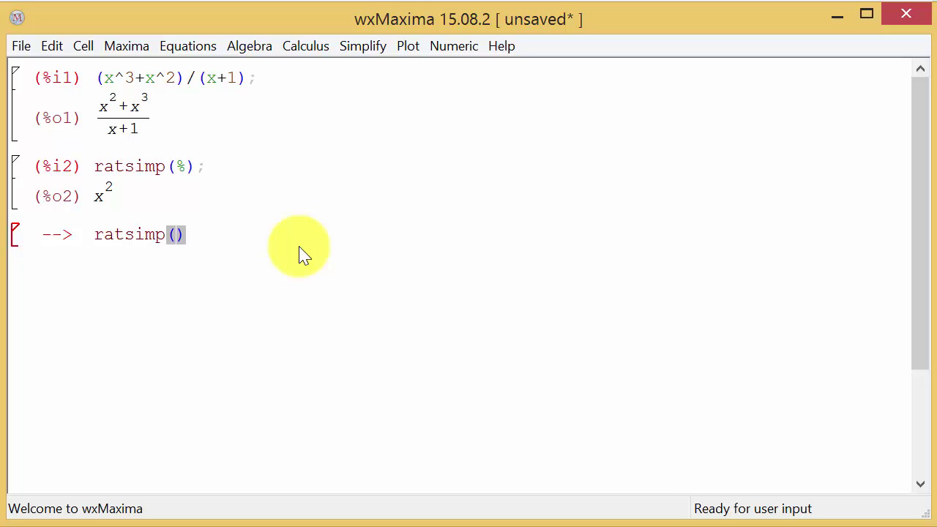
type("(")
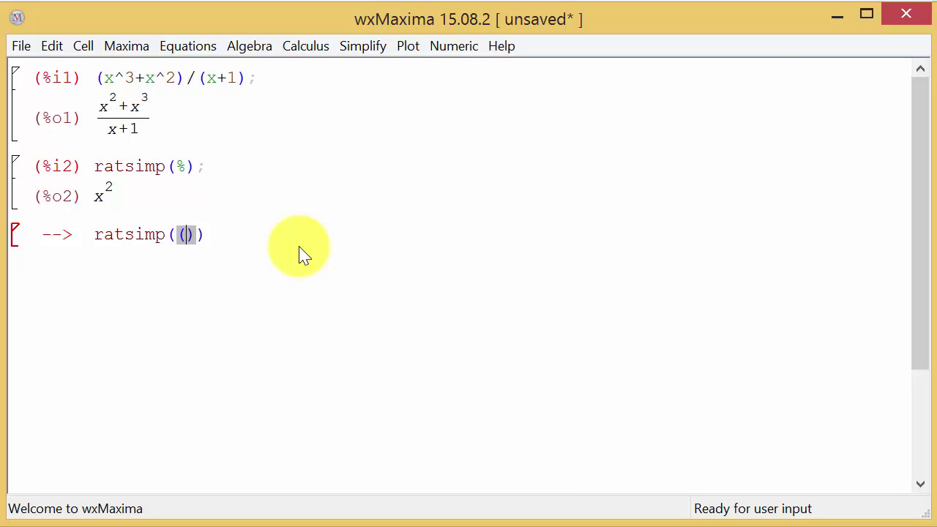
key("Right")
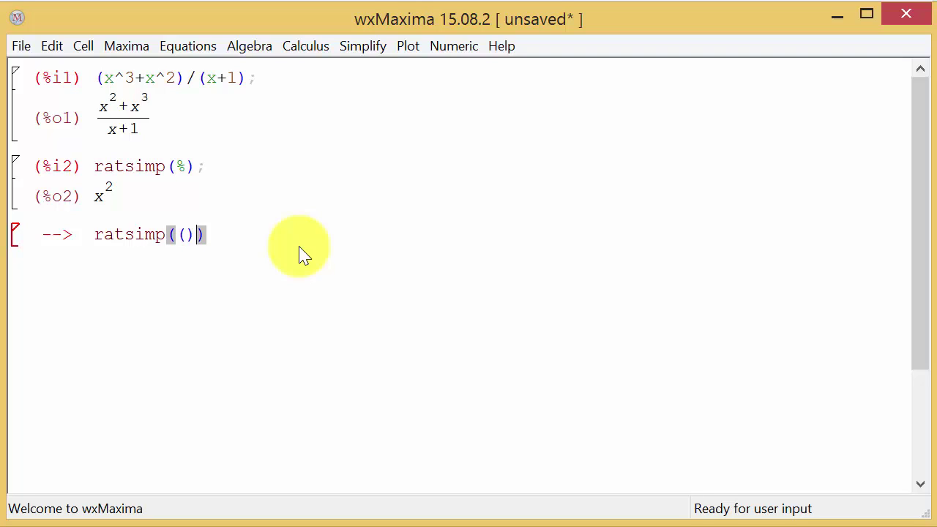
type("/(")
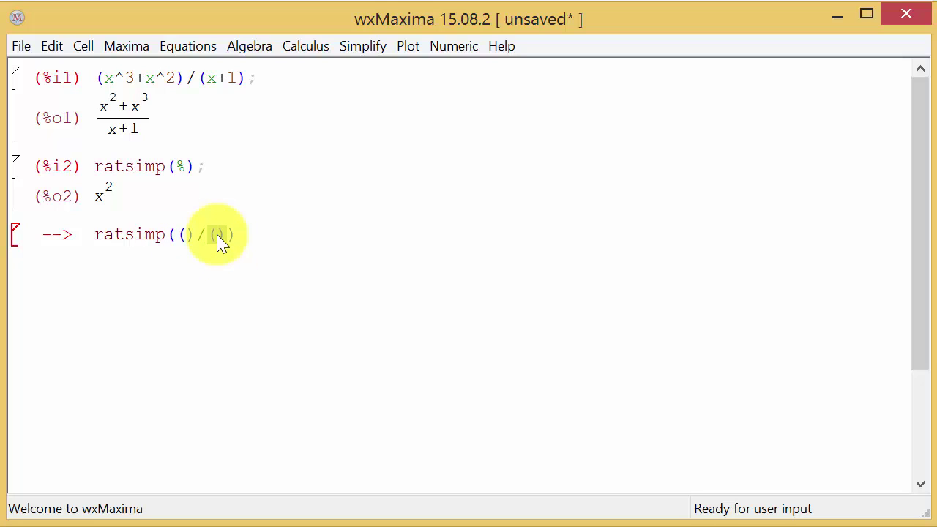
Step: Fill in numerator x^2+6*x+5 and denominator x^2-25, and evaluate to get (1+x)/(x-5)
left_click(186, 239)
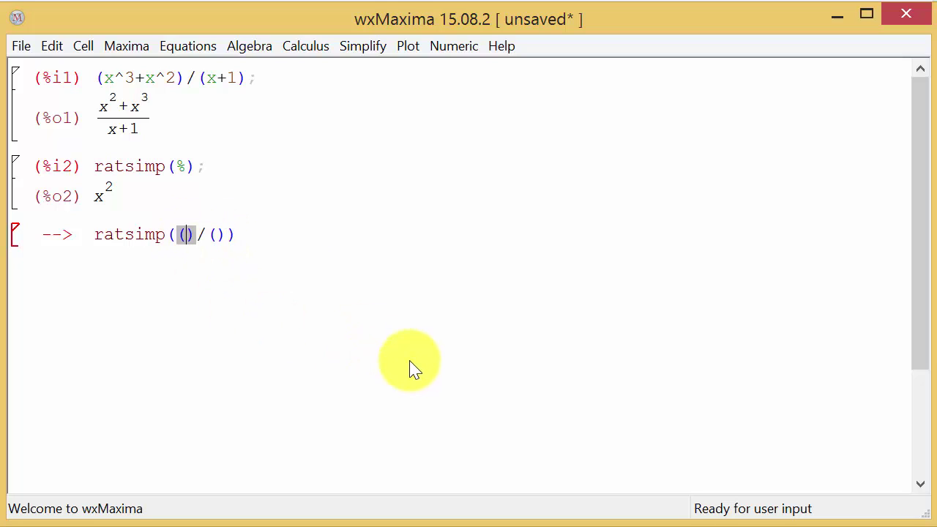
type("x^2")
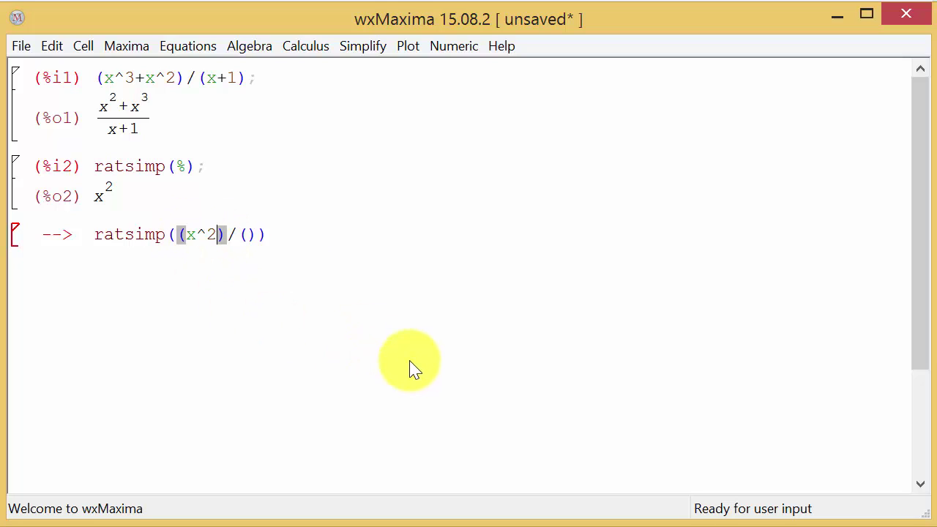
type("+6")
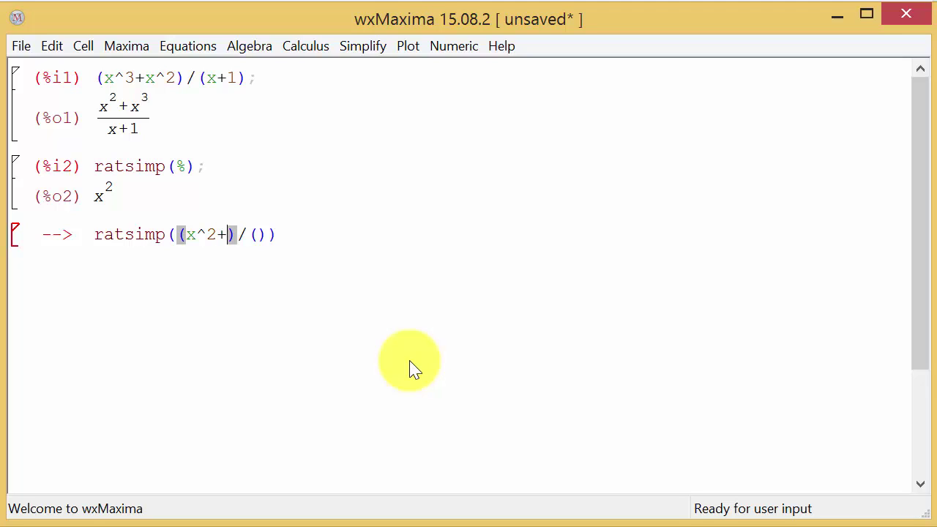
type("X")
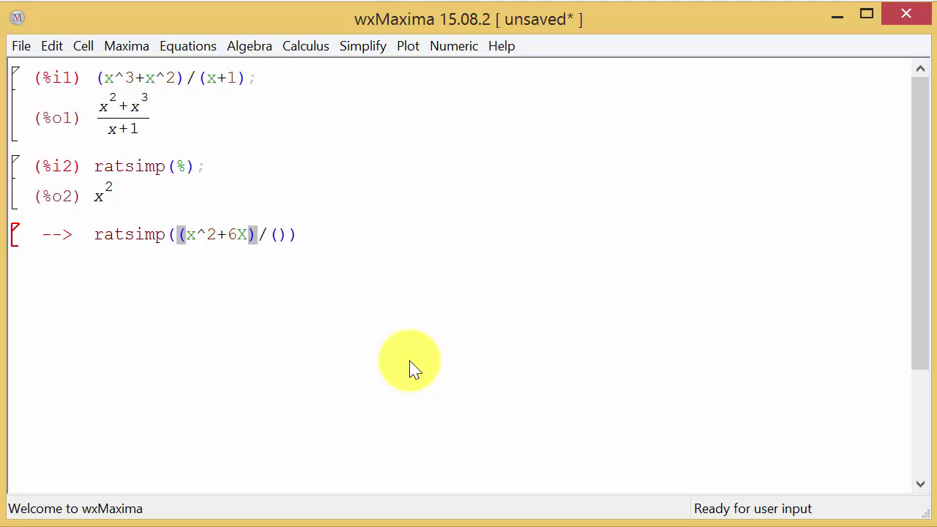
key("BackSpace")
type("x")
key("BackSpace")
type("*x")
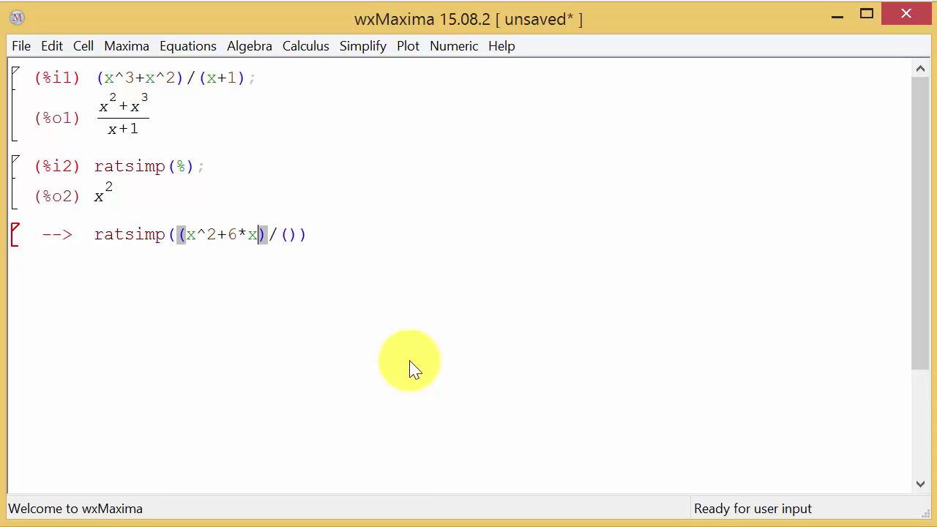
type("+5")
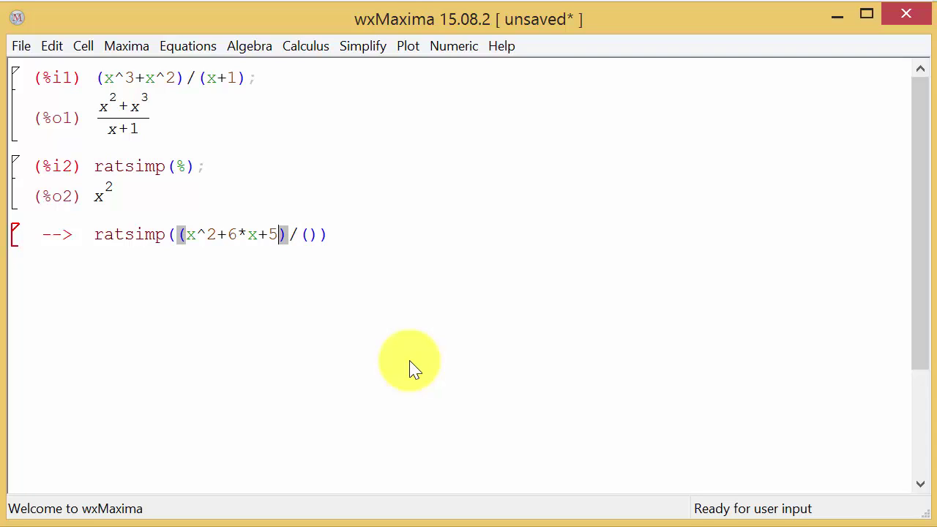
key("Right")
key("Right")
key("Right")
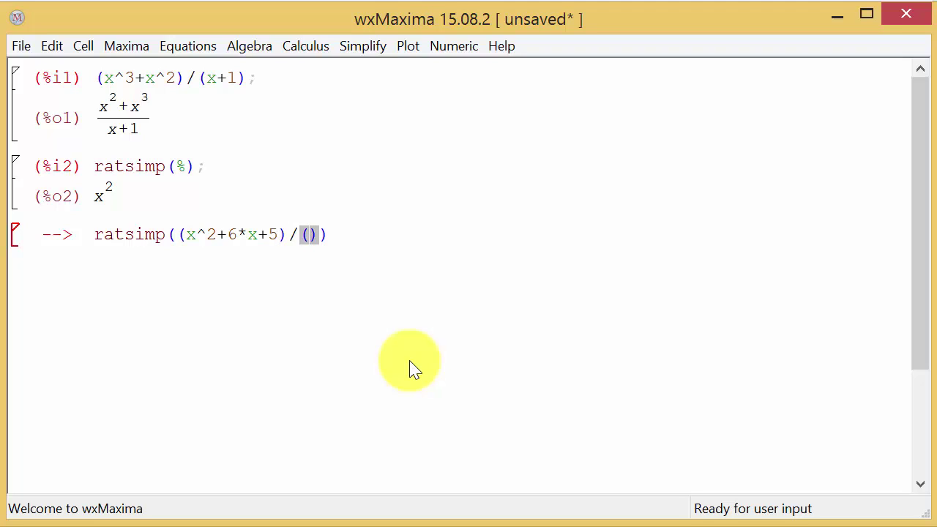
type("x^2")
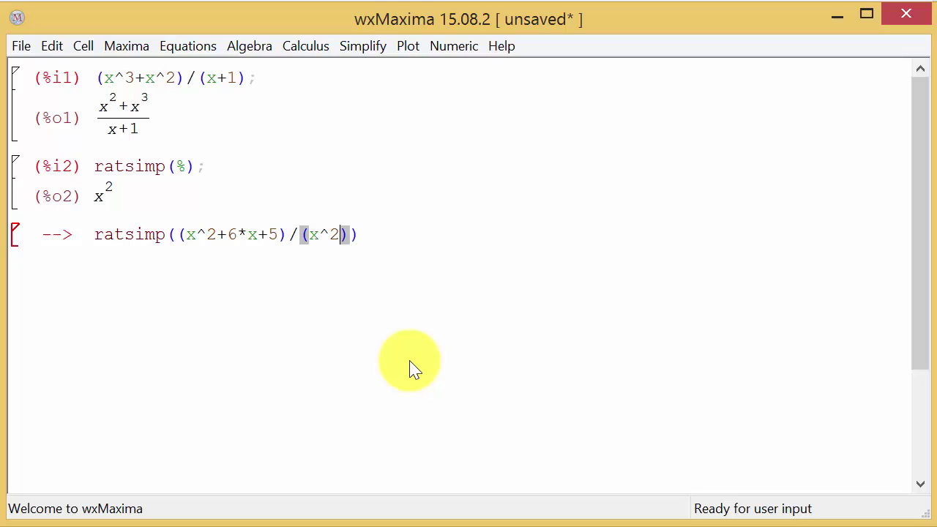
type("-25")
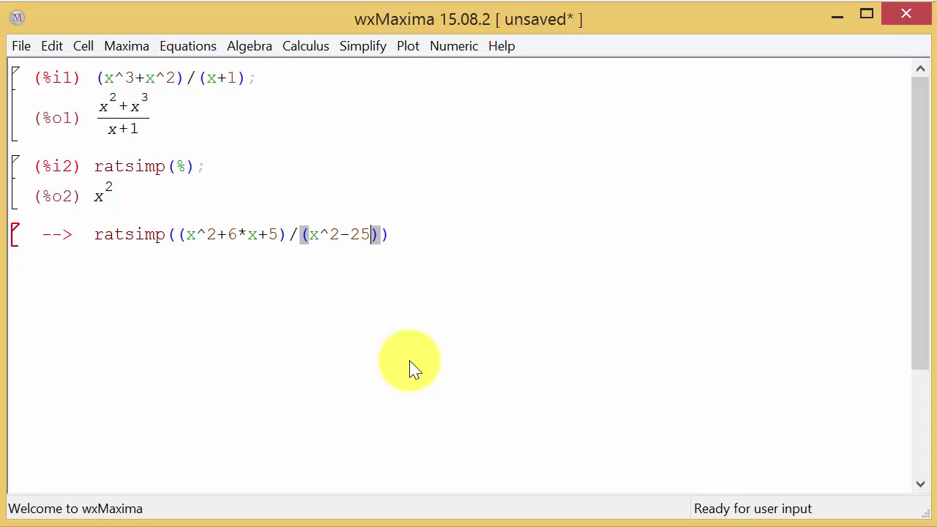
key("shift+Return")
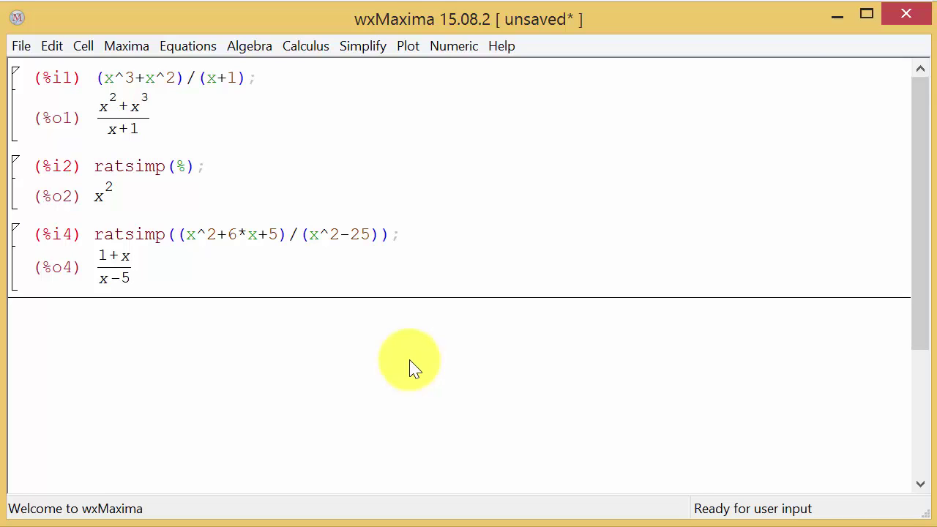
Step: Remove the * from 6*x and re-evaluate to show the syntax error
left_click(247, 235)
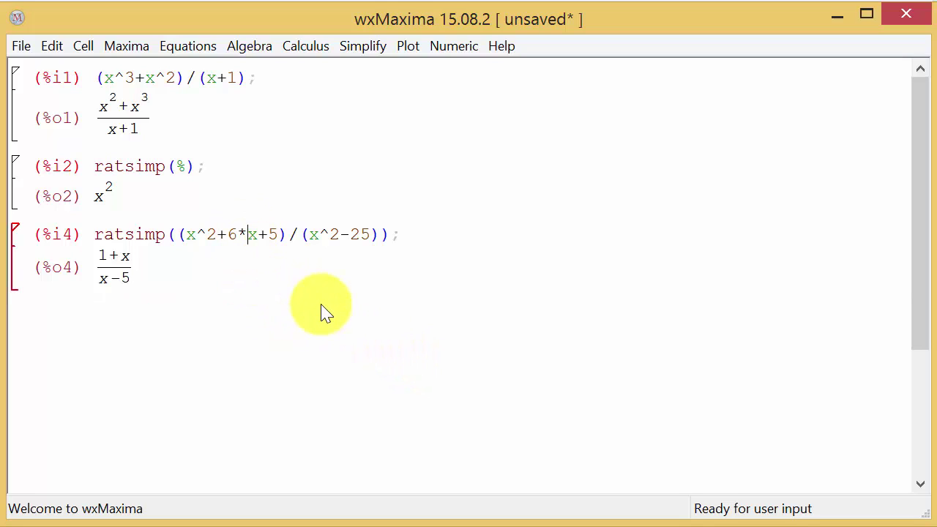
key("BackSpace")
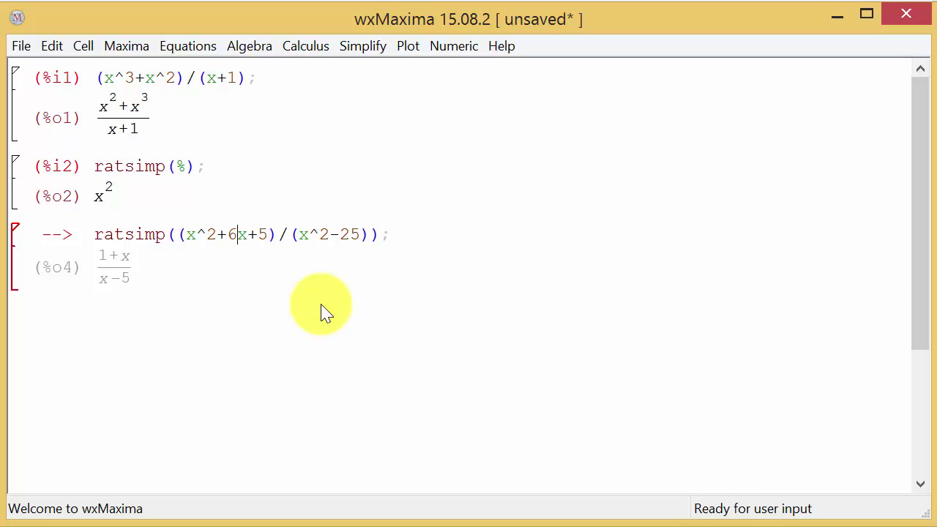
key("shift+Return")
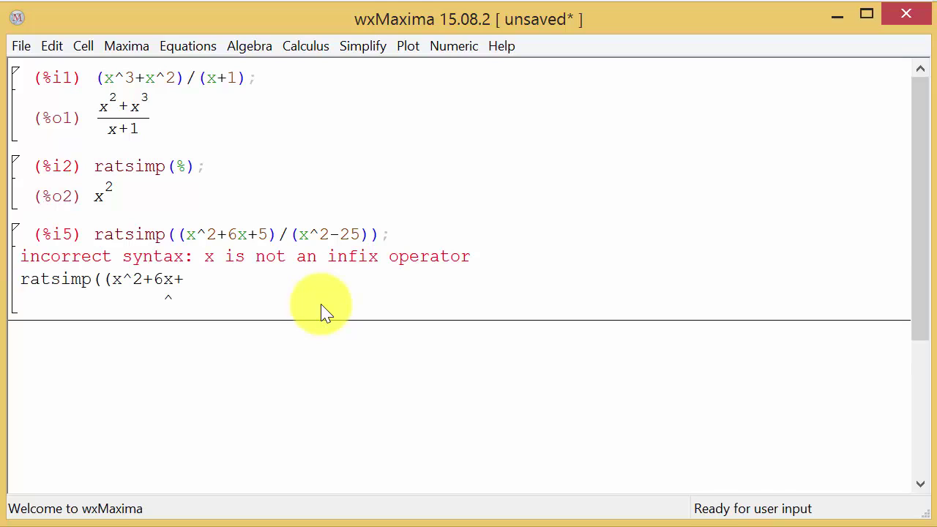
Step: Restore 6*x and re-evaluate, again giving (1+x)/(x-5)
left_click(235, 238)
left_click(236, 239)
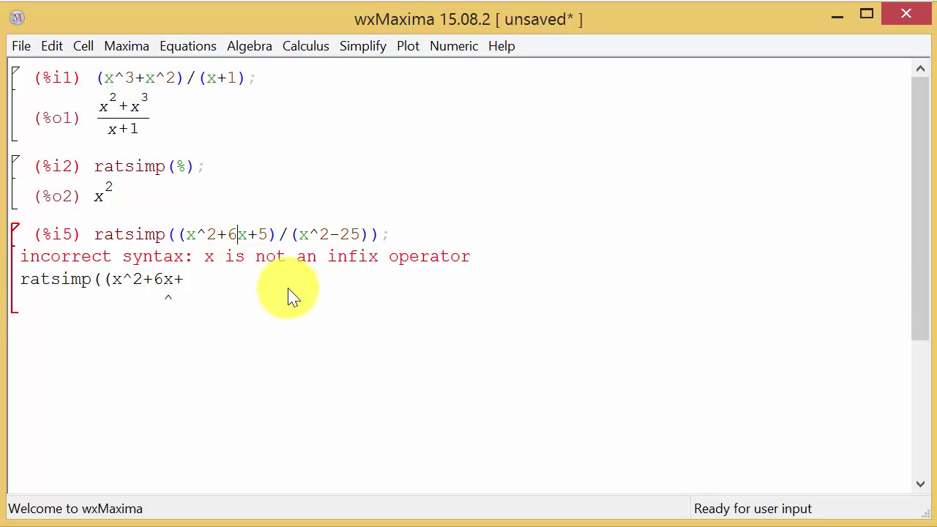
type("*")
key("shift+Return")
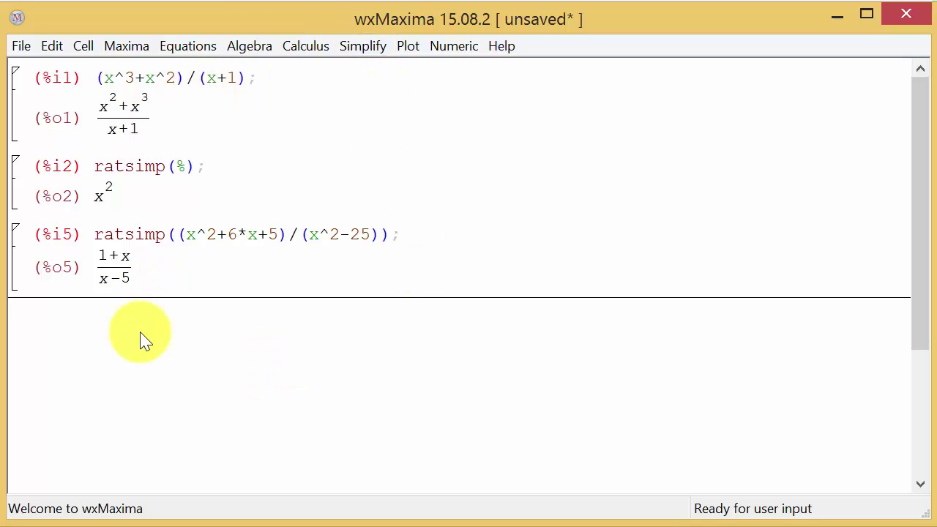
Step: Enter and evaluate (x^2+13)/(x^2+6*x+5) in a new cell
type("(x^")
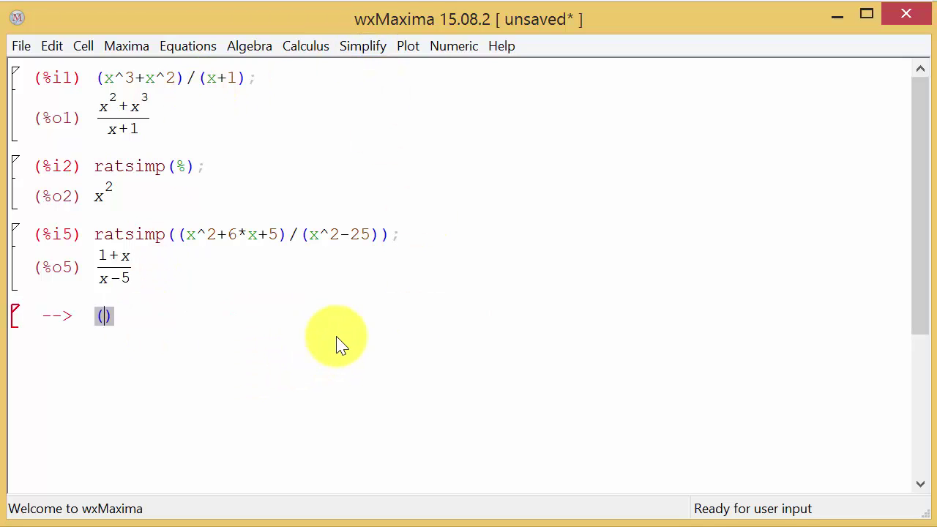
type("2+13)")
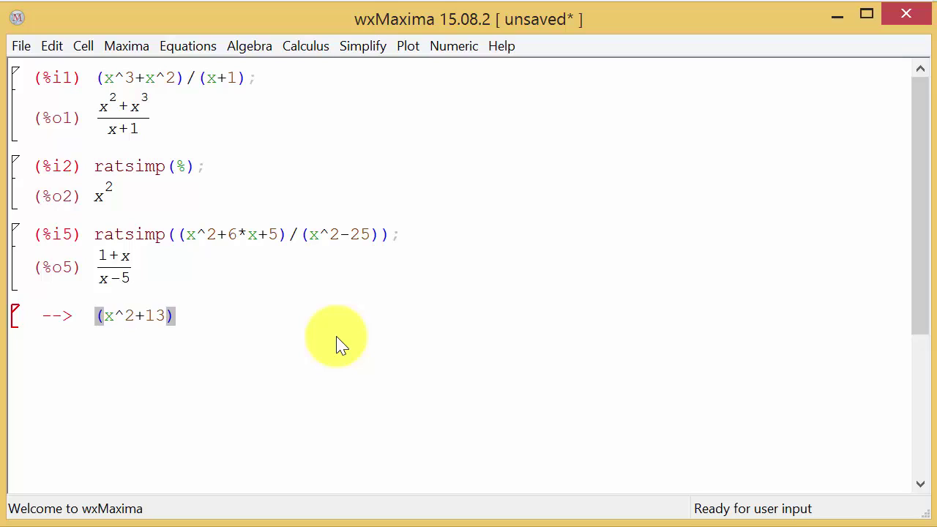
type("/(")
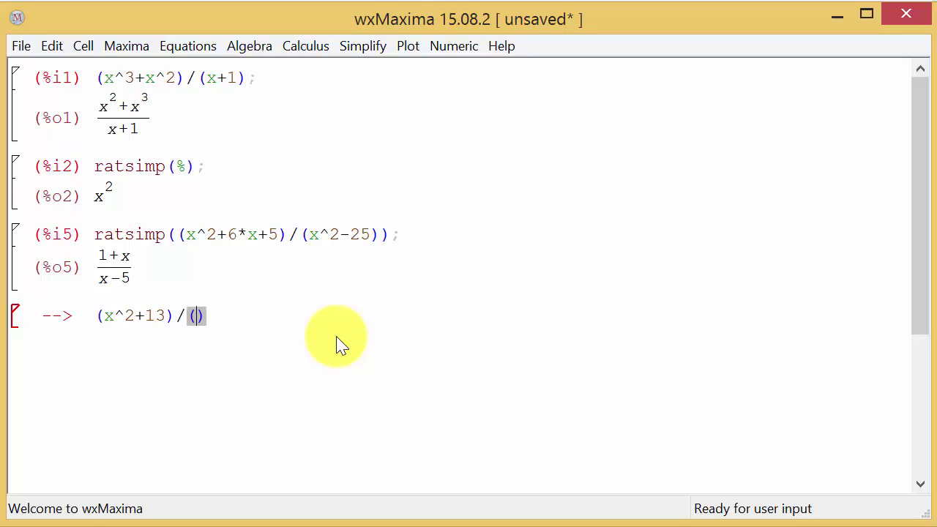
type("x^2+6*x")
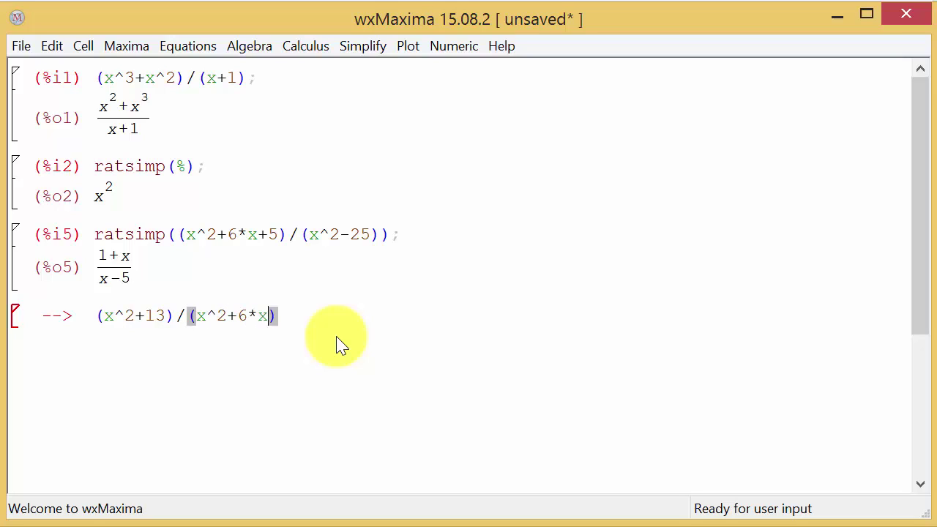
type("+5")
key("shift+Return")
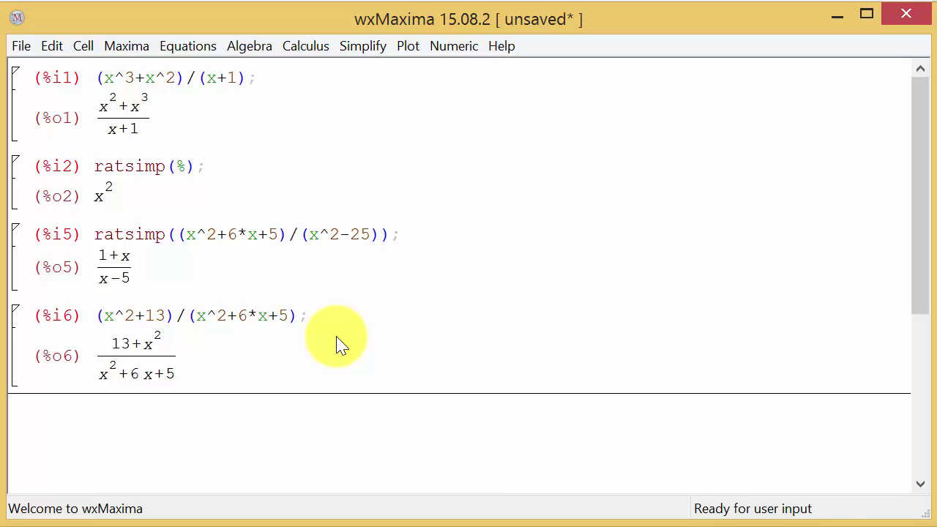
scroll(439, 315, "down", 1)
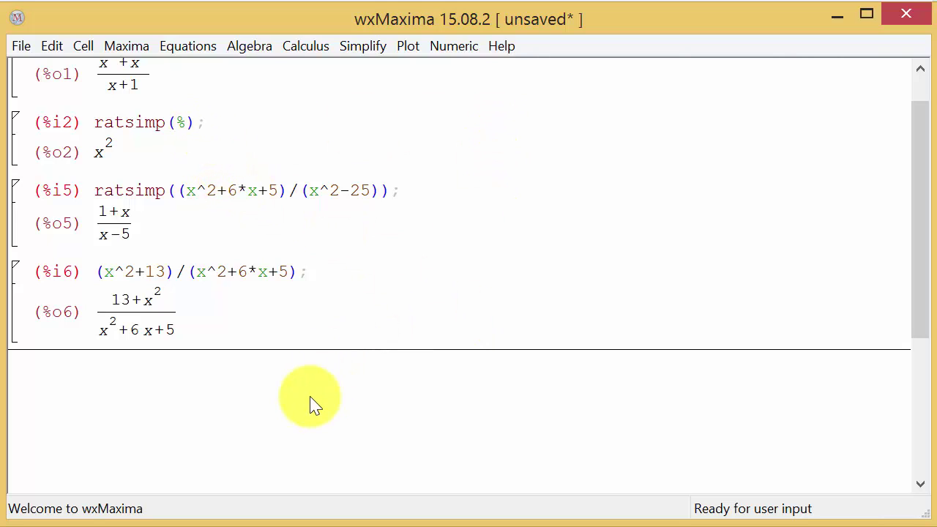
Step: Evaluate ratsimp(%), which leaves (13+x^2)/(x^2+6x+5) unchanged
type("rat")
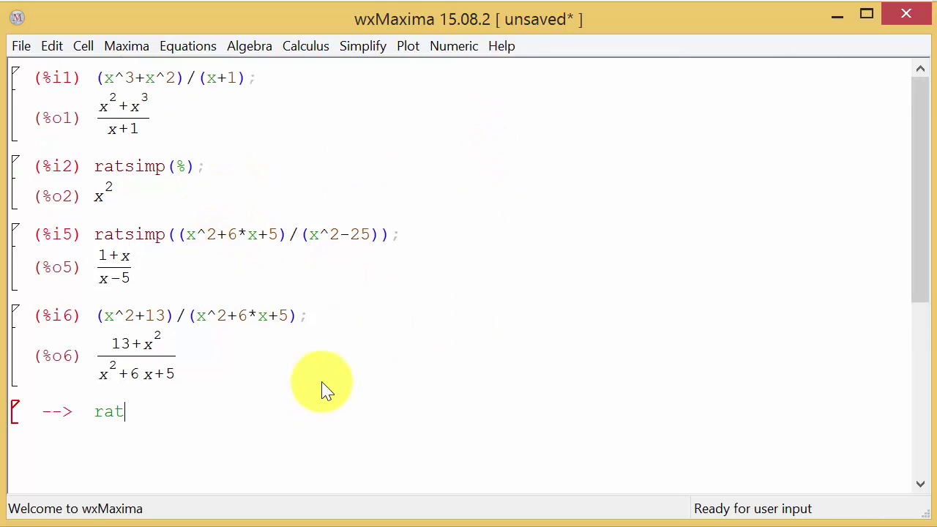
type("simp(")
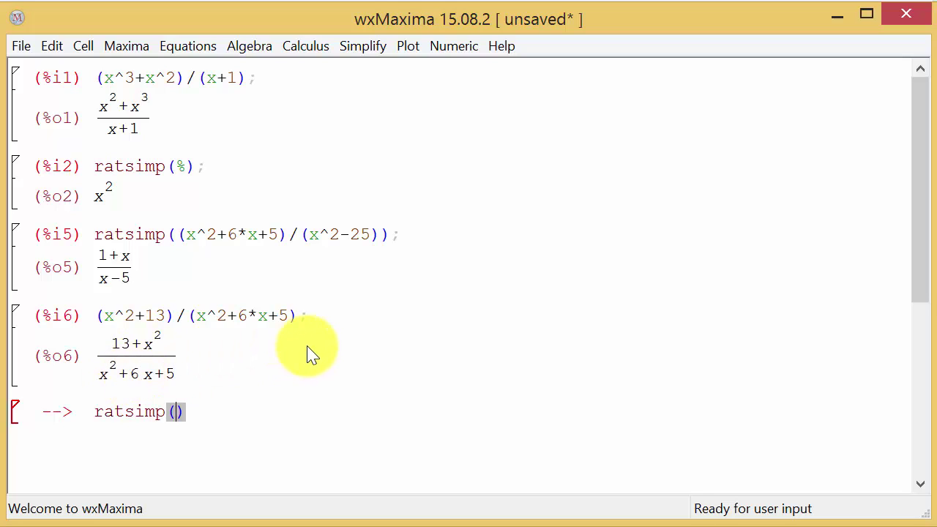
type("%")
key("shift+Return")
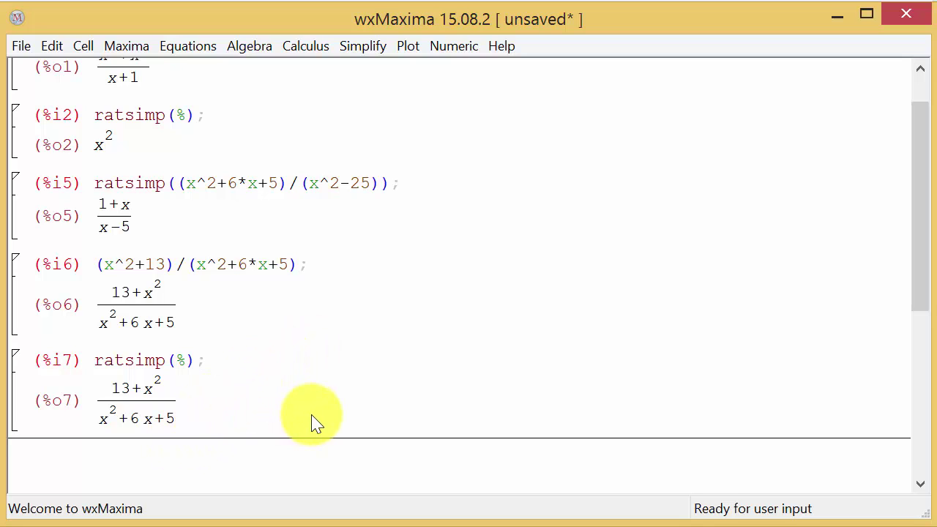
scroll(271, 407, "down", 1)
scroll(268, 394, "down", 1)
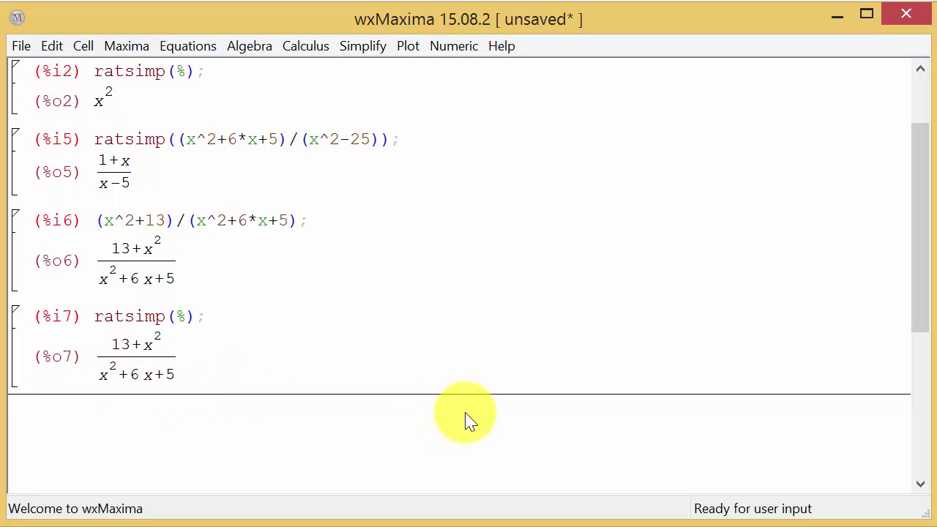
Step: Evaluate factor(%) to get (13+x^2)/((x+1)(x+5))
type("factor")
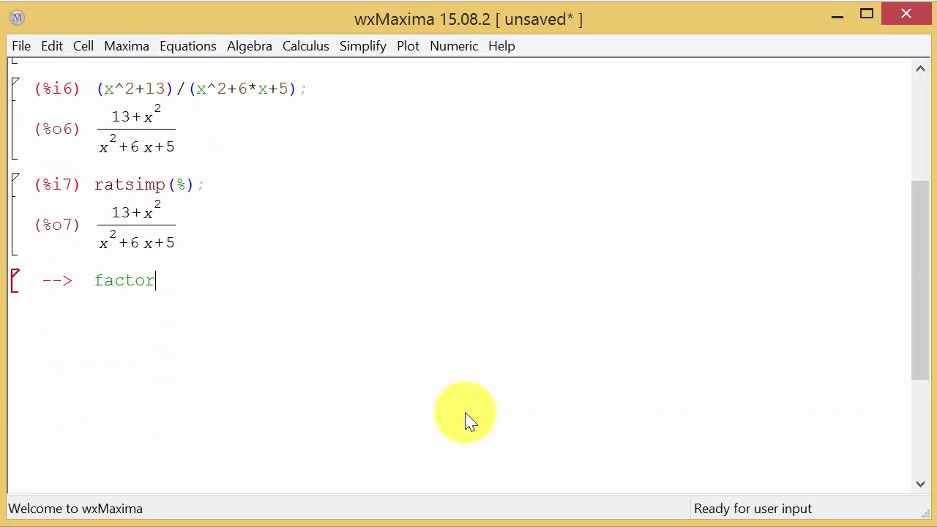
type("(")
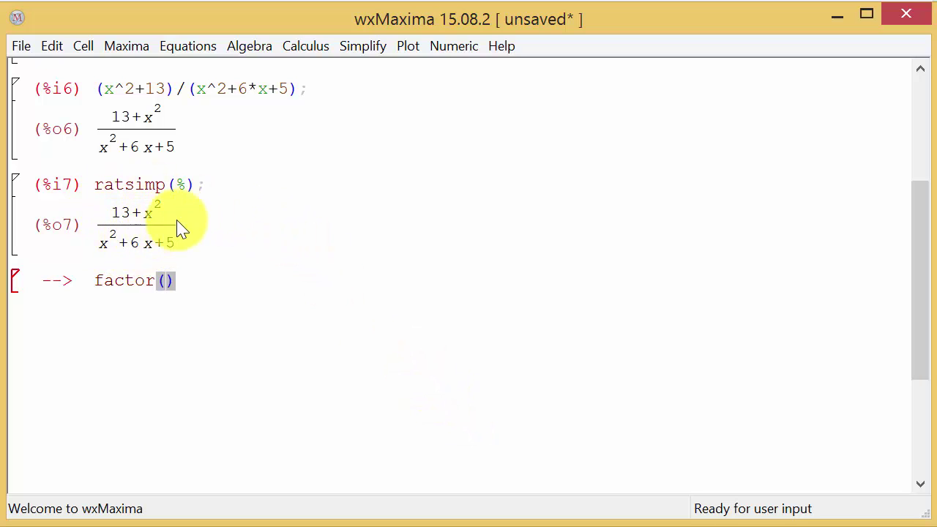
type("%")
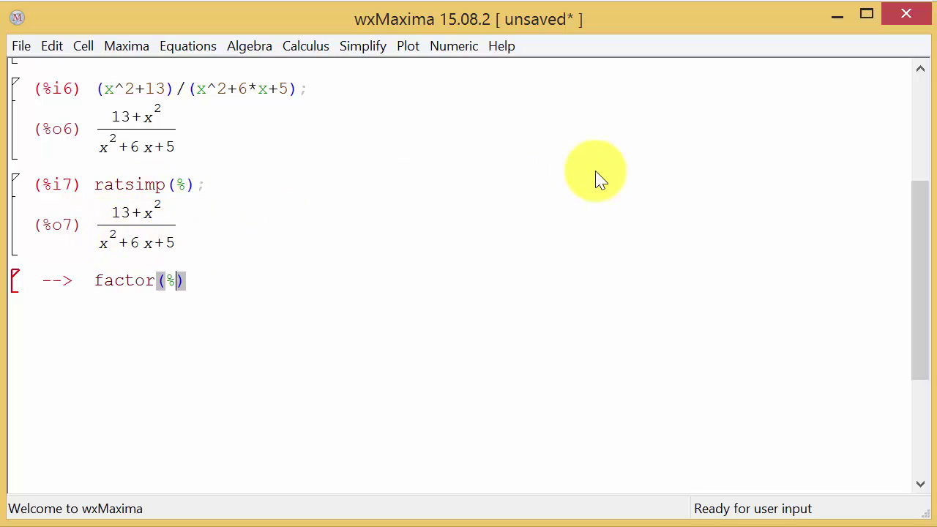
key("shift+Return")
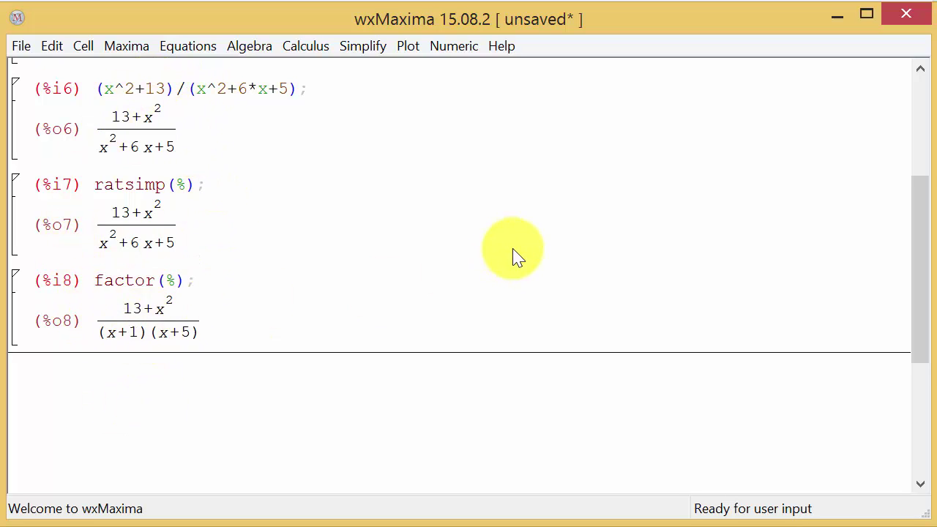
Step: Start a factor(ratsimp()) cell and copy the %i6 expression (x^2+13)/(x^2+6*x+5)
type("factor")
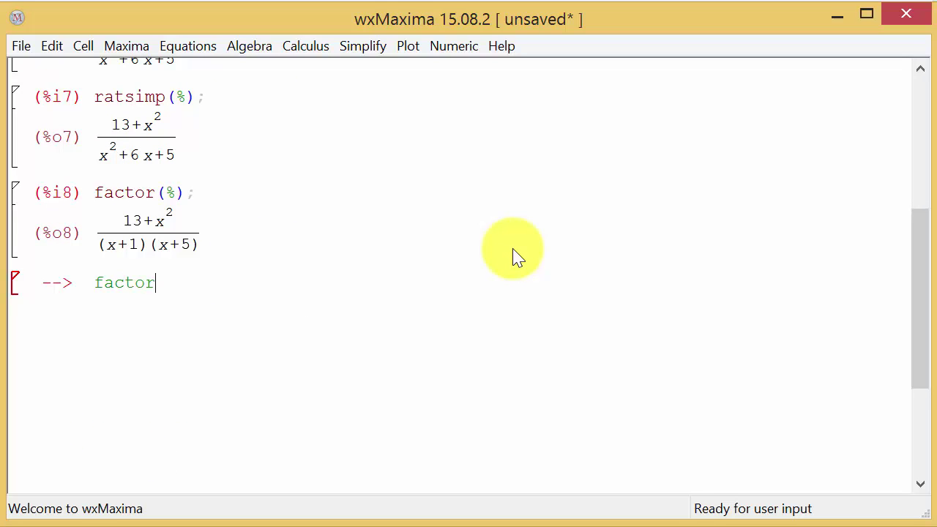
type("(ratsimp")
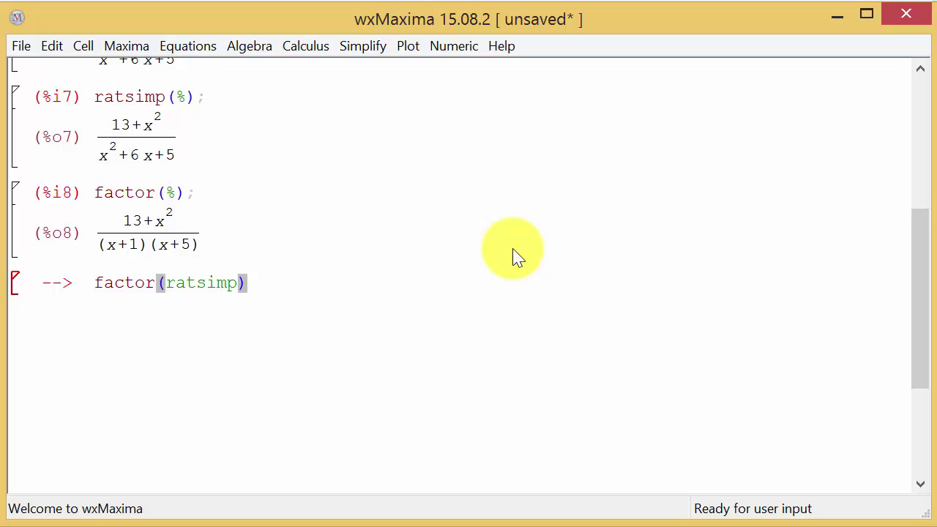
type("(")
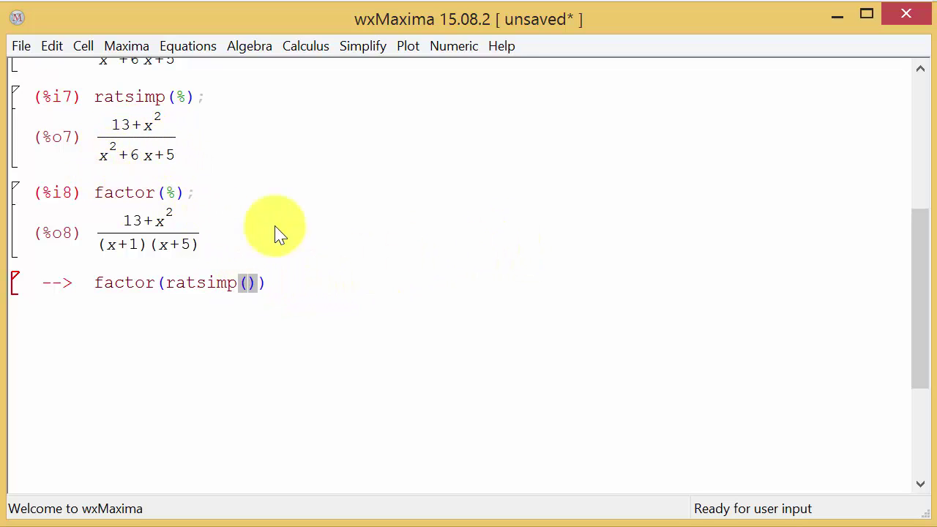
scroll(455, 238, "up", 3)
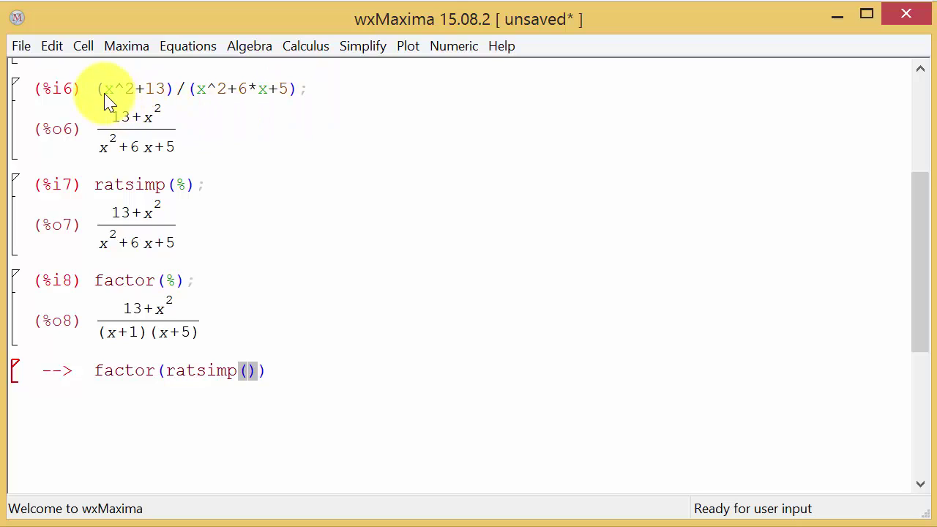
left_click_drag(99, 95, 300, 97)
right_click(258, 91)
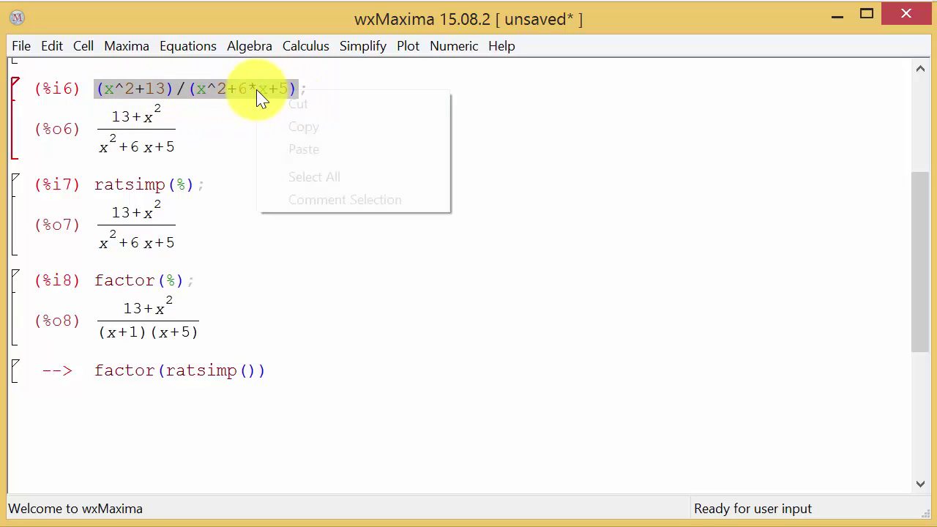
left_click(306, 126)
Step: Paste the expression inside ratsimp and evaluate, giving (13+x^2)/((x+1)(x+5))
left_click(239, 366)
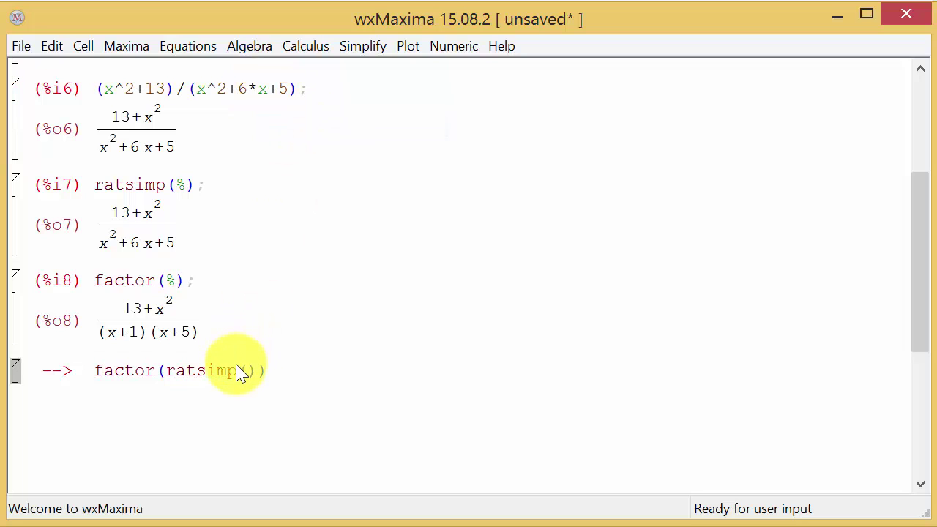
right_click(248, 371)
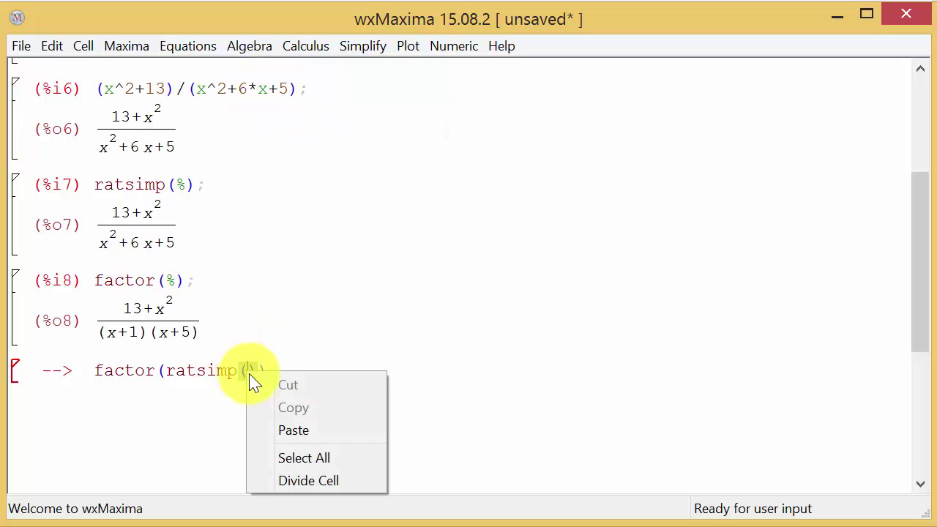
left_click(290, 431)
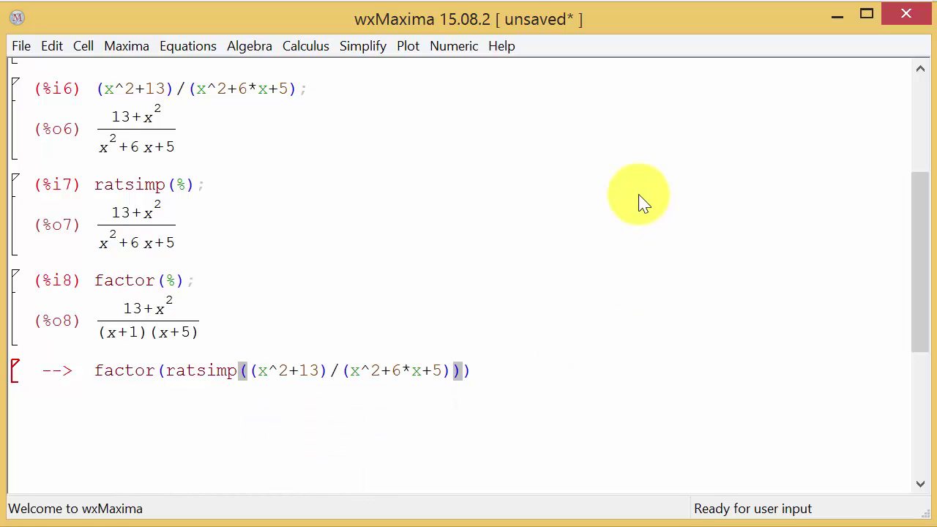
left_click(476, 370)
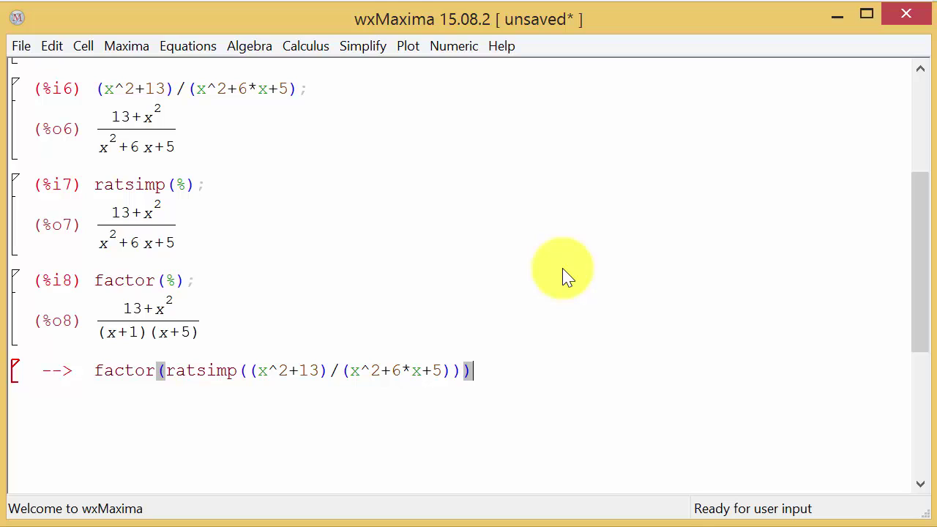
key("shift+Return")
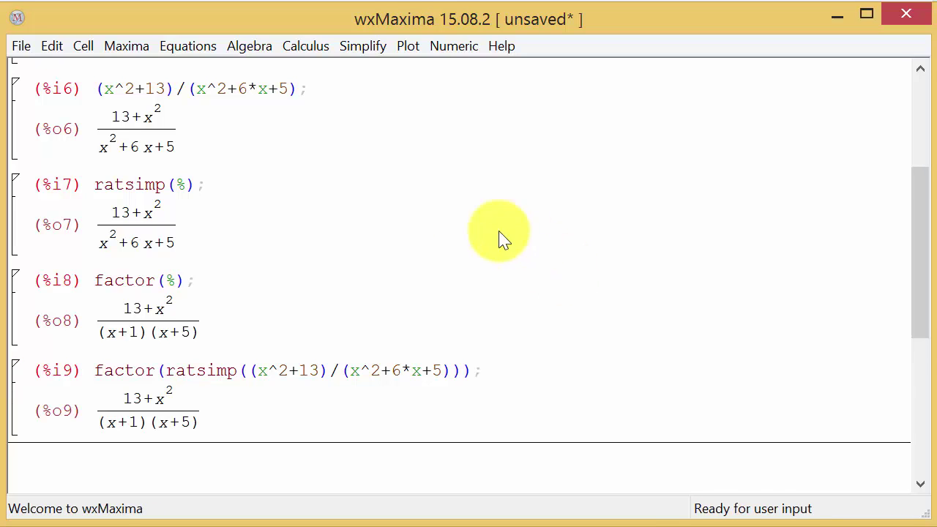